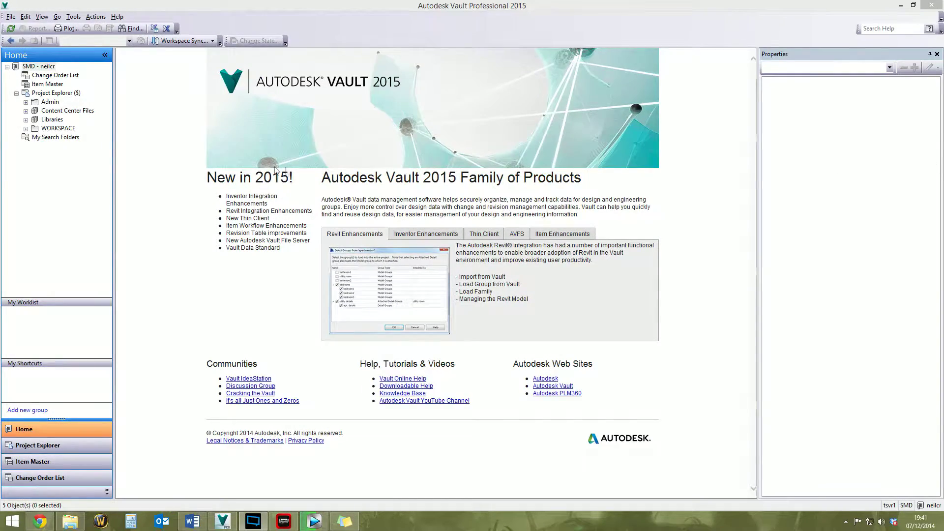
Focus the Vault window and open the Project Explorer ($) root folder
{"action": "left_click", "coordinate": [329, 6]}
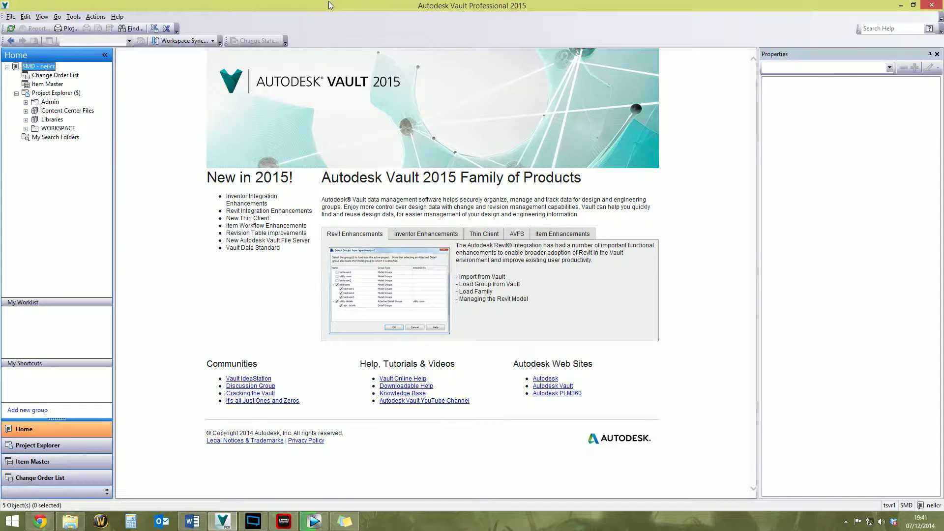
{"action": "left_click", "coordinate": [51, 94]}
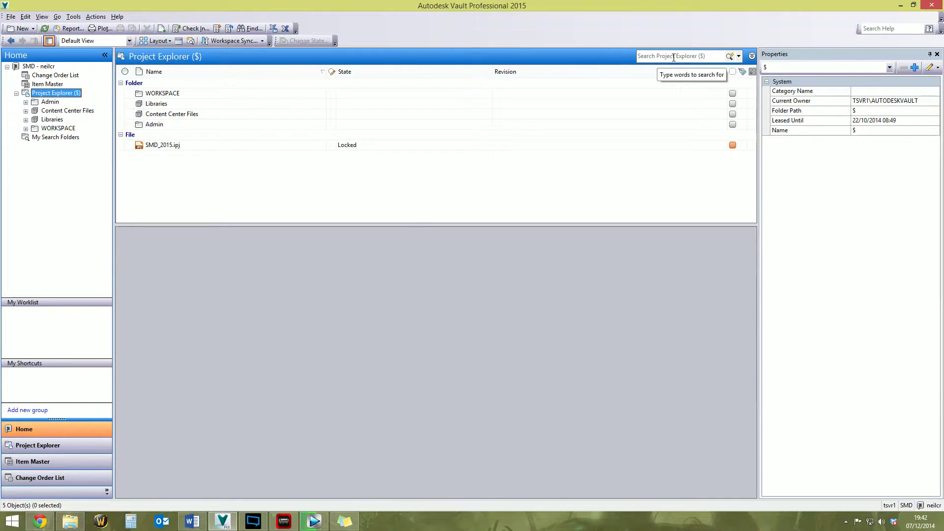
{"action": "left_click", "coordinate": [74, 16]}
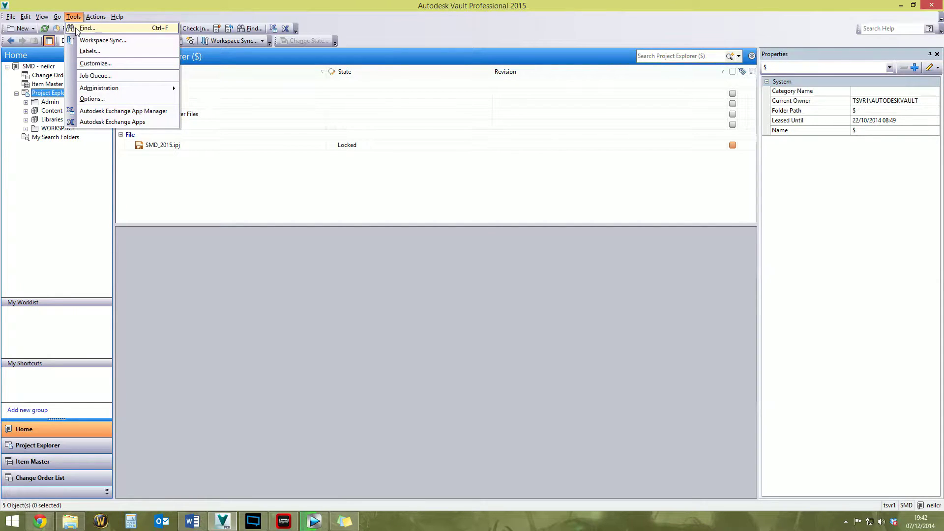
{"action": "left_click", "coordinate": [106, 6]}
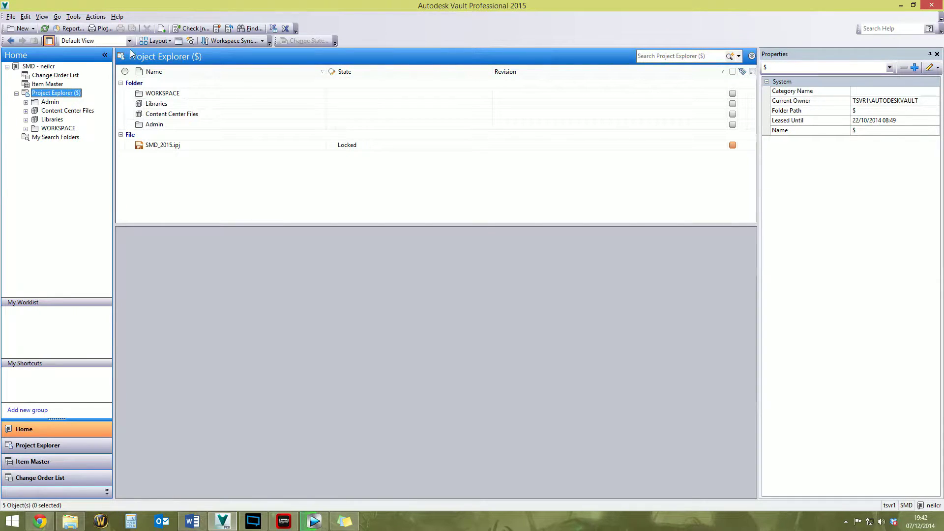
Quick-search Project Explorer for _bracket3, listing five matching .ipt files
{"action": "left_click", "coordinate": [676, 57]}
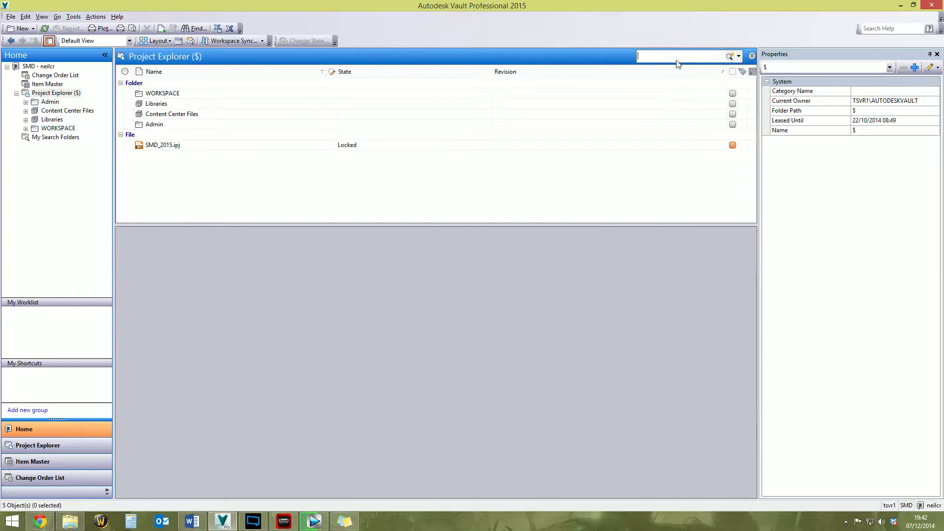
{"action": "type", "text": "_bracket3"}
{"action": "key", "text": "Return"}
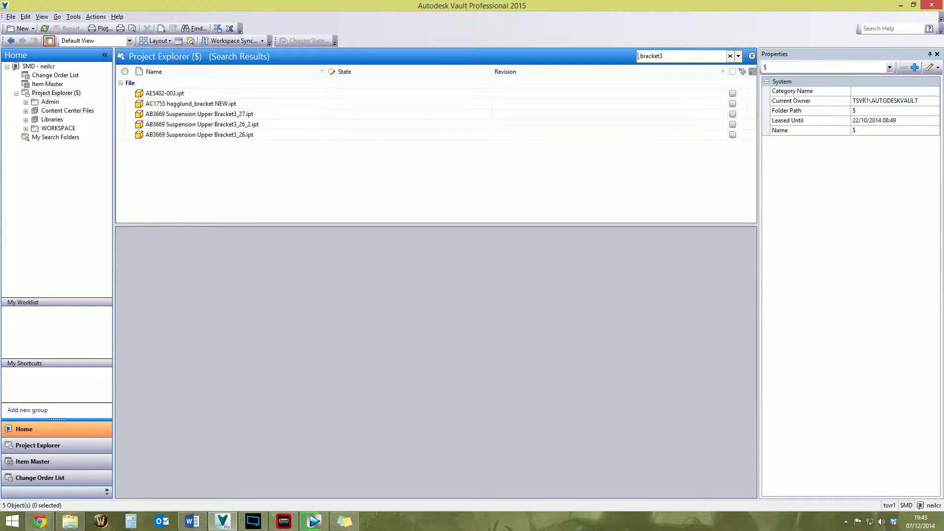
Select the whole _bracket3 search term, then select the AE5402-003.ipt result
{"action": "left_click", "coordinate": [639, 56]}
{"action": "key", "text": "shift+Right"}
{"action": "key", "text": "shift+Right"}
{"action": "key", "text": "shift+Right"}
{"action": "key", "text": "shift+Right"}
{"action": "key", "text": "shift+Right"}
{"action": "key", "text": "shift+Right"}
{"action": "left_click", "coordinate": [660, 56]}
{"action": "key", "text": "shift+Right"}
{"action": "left_click_drag", "start_coordinate": [664, 55], "coordinate": [632, 57]}
{"action": "left_click", "coordinate": [163, 95]}
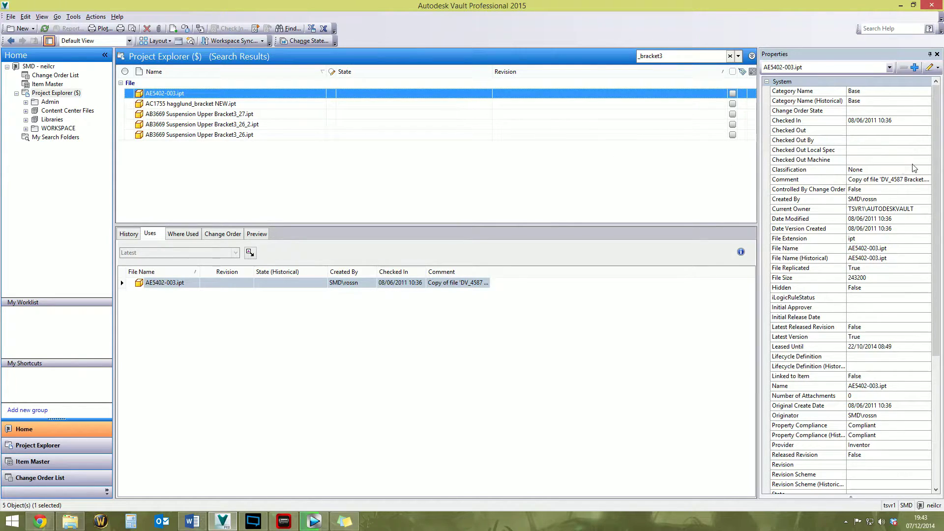
Review properties of AB3669 Suspension Upper Bracket3_27.ipt and AC1755 hagglund_bracket NEW.ipt
{"action": "left_click_drag", "start_coordinate": [939, 158], "coordinate": [940, 291]}
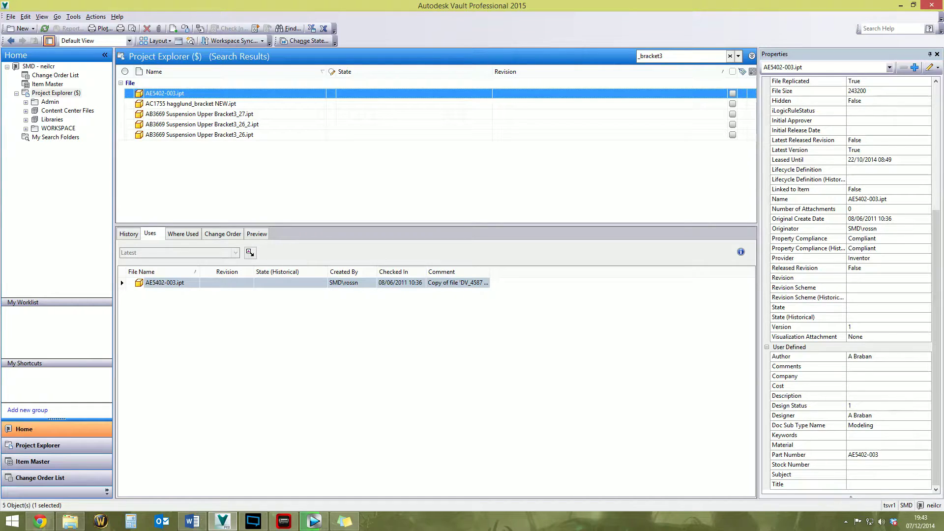
{"action": "scroll", "coordinate": [936, 286], "scroll_direction": "up", "scroll_amount": 6}
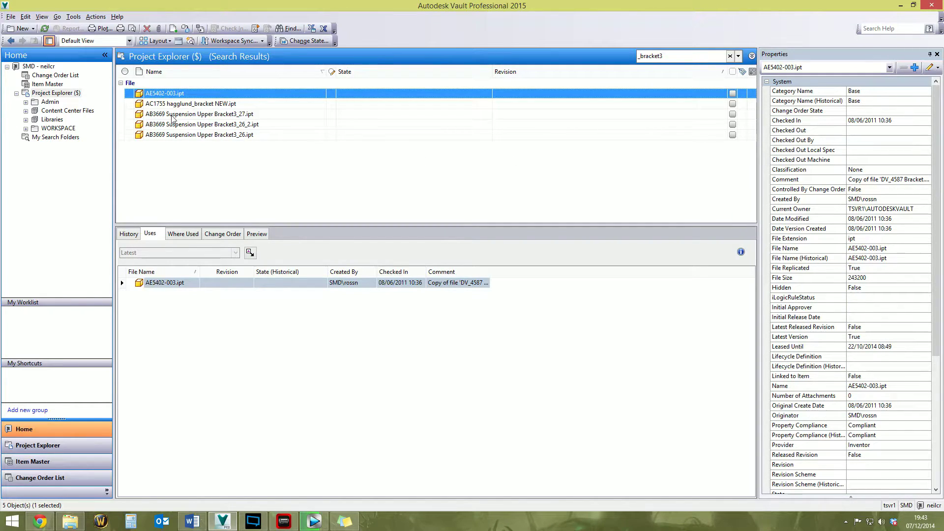
{"action": "left_click", "coordinate": [198, 114]}
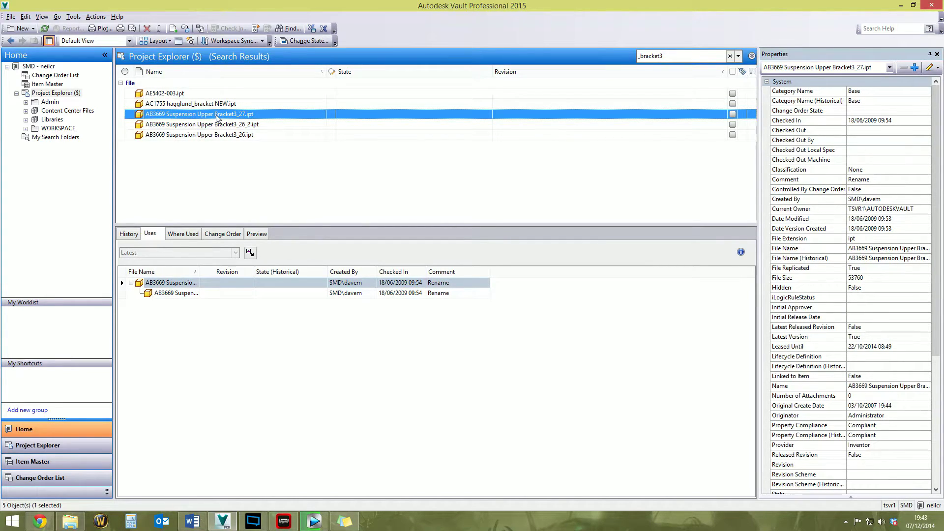
{"action": "left_click", "coordinate": [196, 105]}
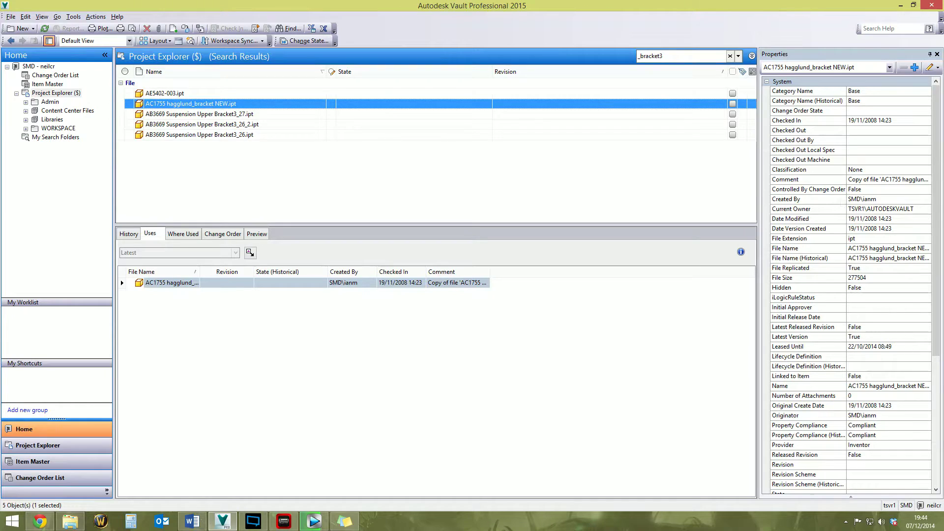
{"action": "scroll", "coordinate": [937, 220], "scroll_direction": "down", "scroll_amount": 2}
{"action": "scroll", "coordinate": [937, 219], "scroll_direction": "down", "scroll_amount": 3}
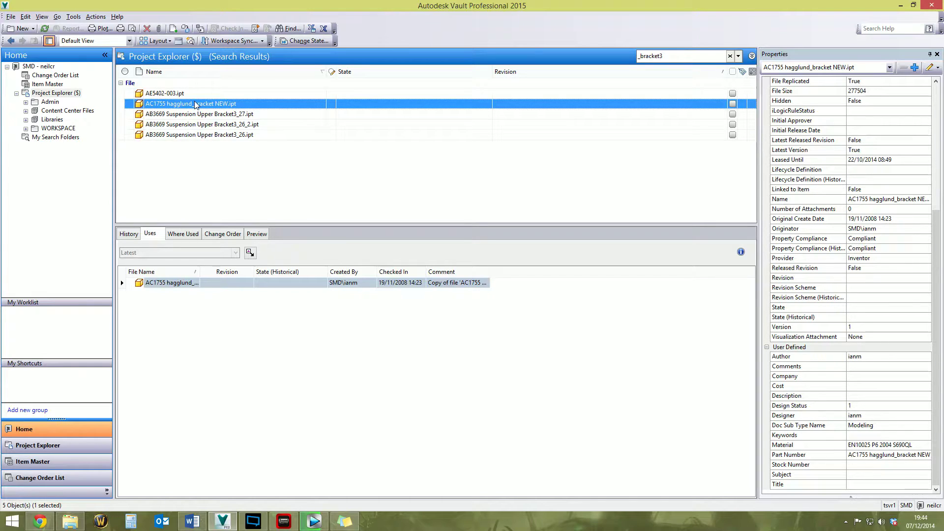
{"action": "left_click", "coordinate": [673, 58]}
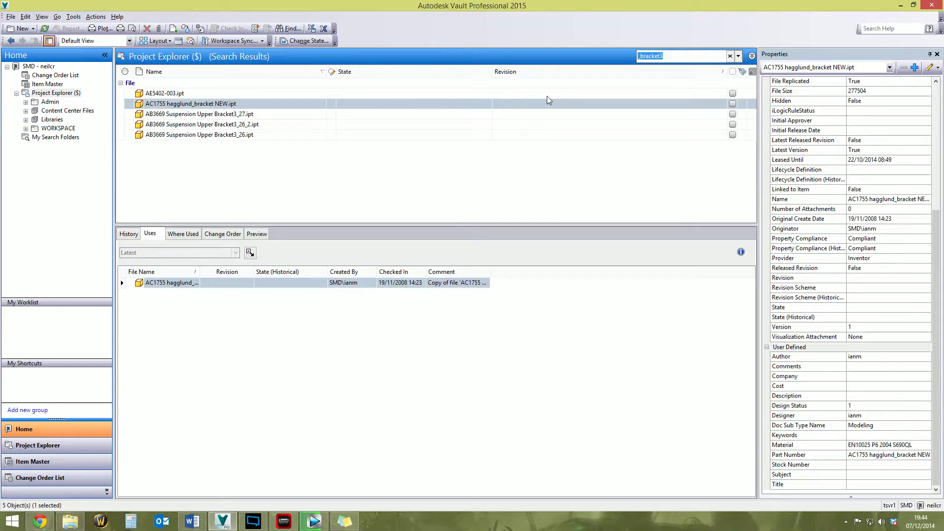
Rerun the quick search with the quoted term "_bracket3", then empty the search box
{"action": "type", "text": "\"_bracket3\""}
{"action": "key", "text": "Return"}
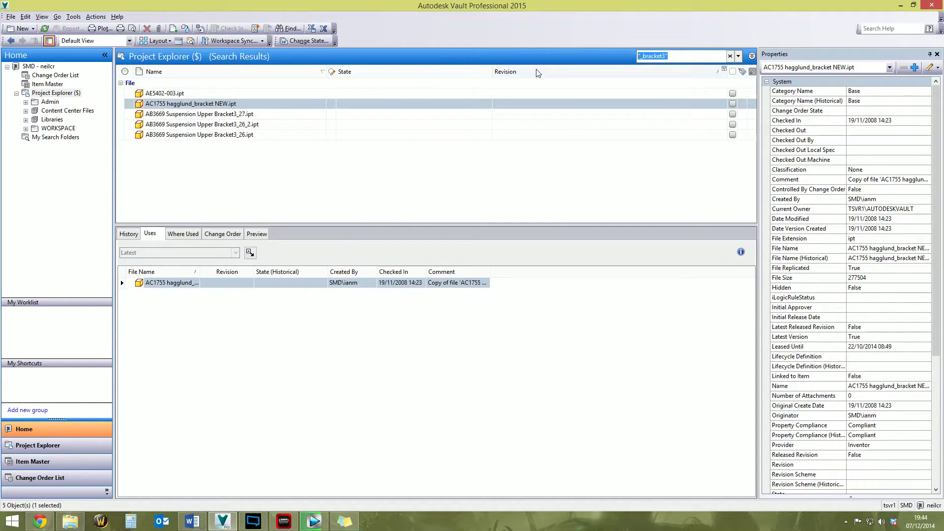
{"action": "key", "text": "ctrl+a"}
{"action": "key", "text": "BackSpace"}
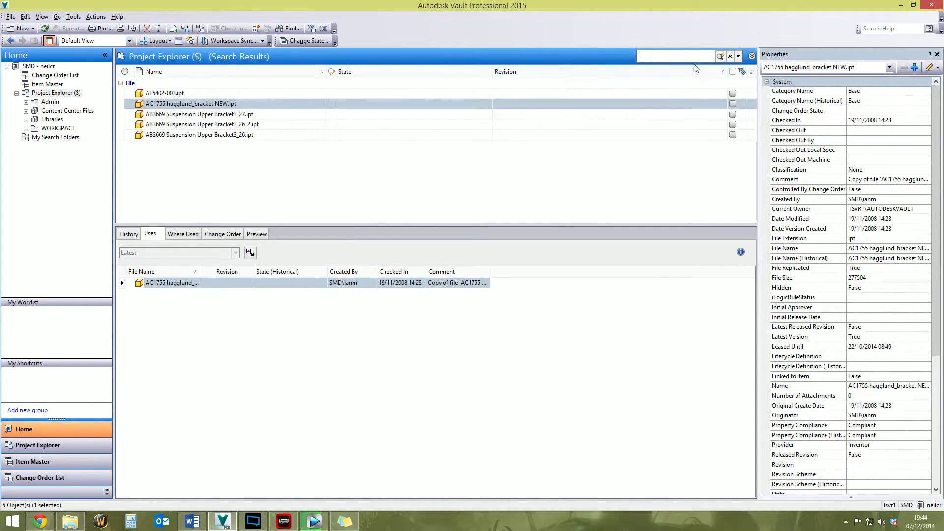
{"action": "left_click", "coordinate": [751, 57]}
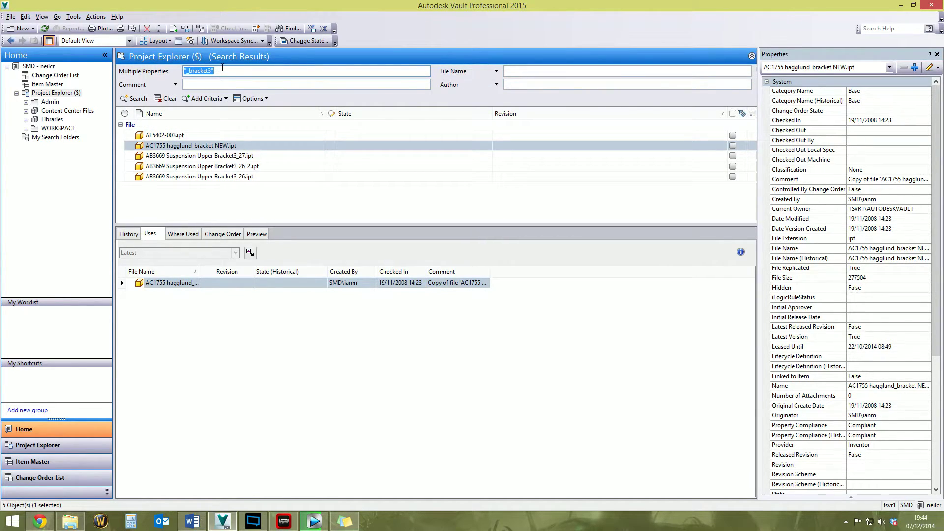
Clear Multiple Properties and search File Name bracket3, returning nine files, then erase the criterion
{"action": "key", "text": "BackSpace"}
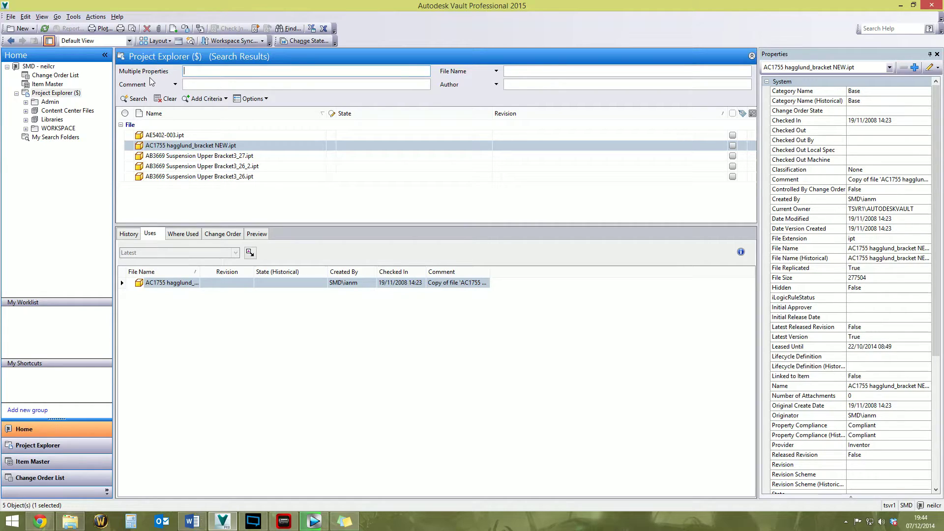
{"action": "left_click", "coordinate": [553, 72]}
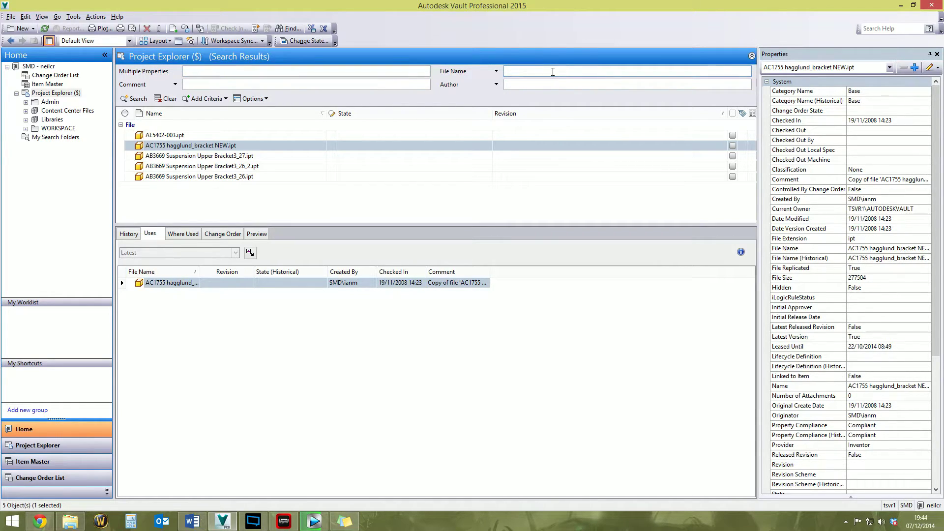
{"action": "type", "text": "bracket32"}
{"action": "key", "text": "Return"}
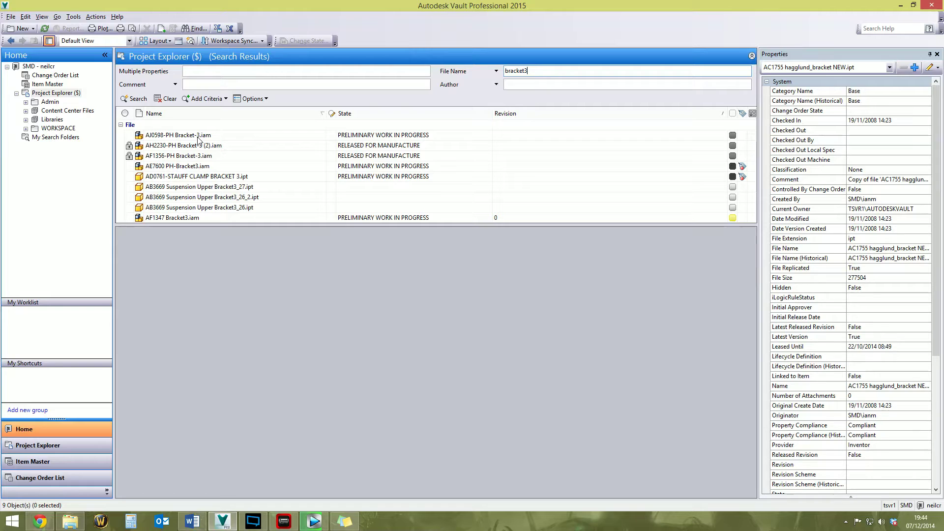
{"action": "double_click", "coordinate": [522, 71]}
{"action": "key", "text": "Delete"}
{"action": "left_click", "coordinate": [751, 55]}
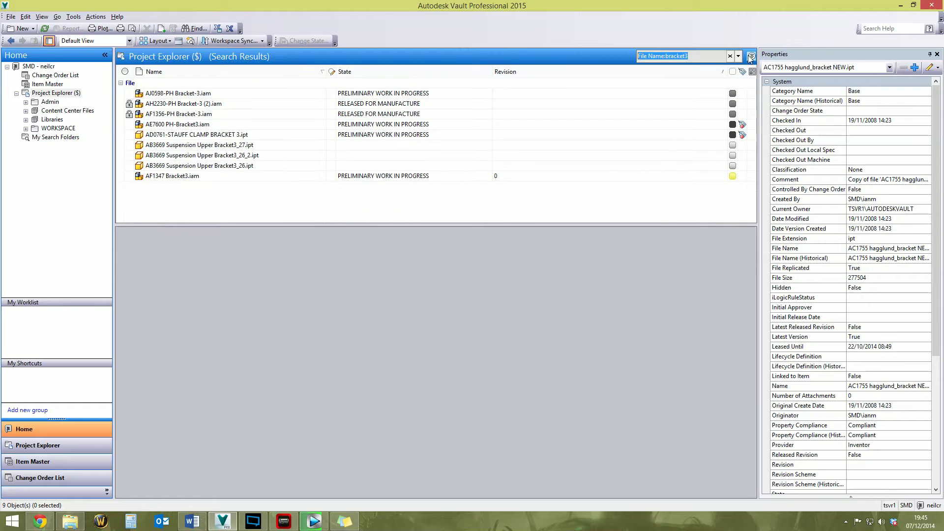
In Tools > Find Advanced, set property File Name with condition is
{"action": "left_click", "coordinate": [74, 17]}
{"action": "left_click", "coordinate": [93, 29]}
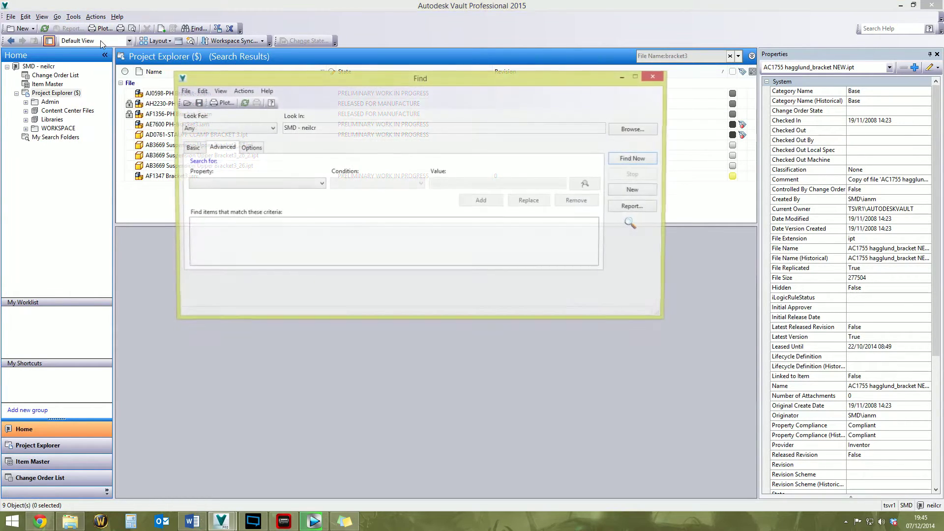
{"action": "left_click", "coordinate": [216, 184]}
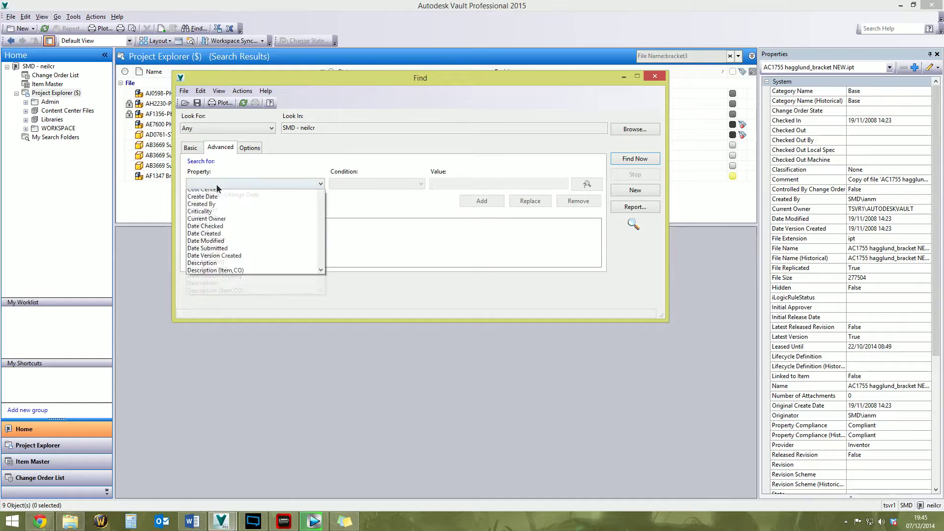
{"action": "left_click_drag", "start_coordinate": [323, 223], "coordinate": [326, 287]}
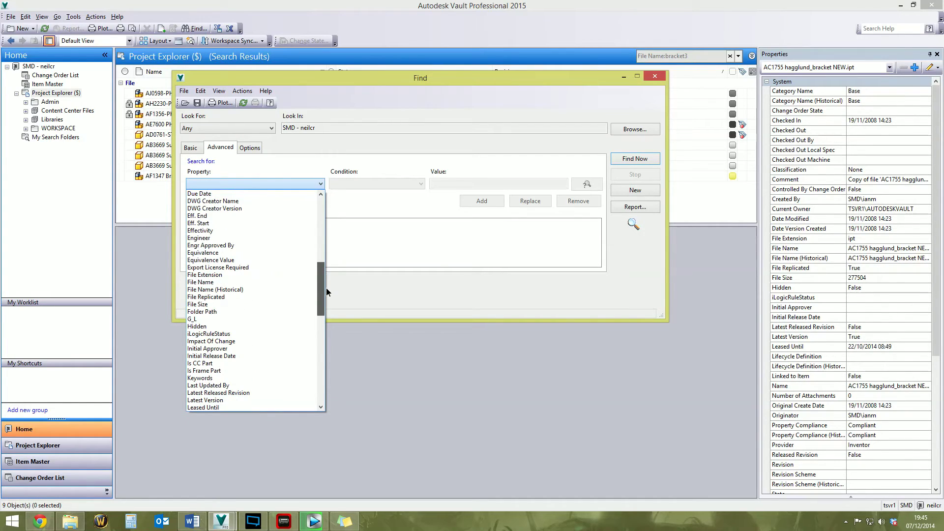
{"action": "left_click", "coordinate": [207, 283]}
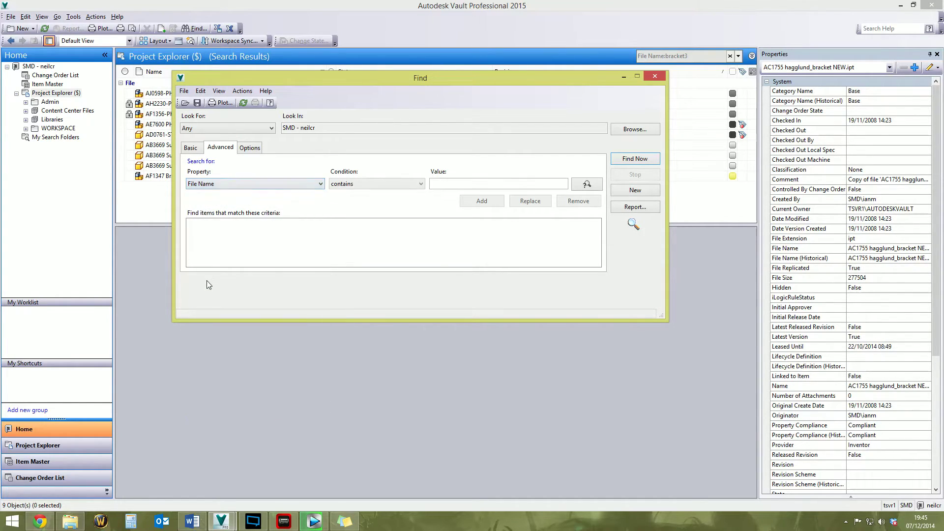
{"action": "left_click", "coordinate": [356, 184]}
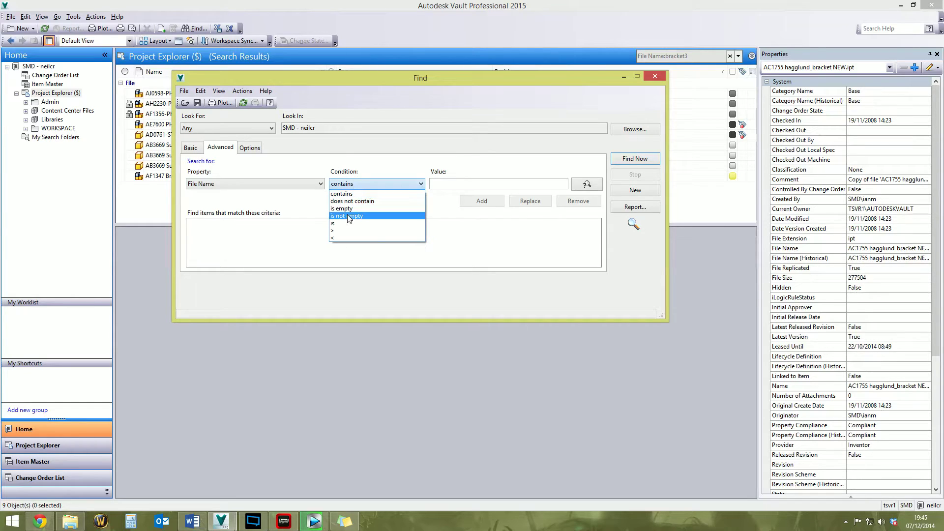
{"action": "left_click", "coordinate": [347, 220]}
Enter value *bracket3*, add the File Name is *bracket3* criterion, and run the search
{"action": "left_click", "coordinate": [464, 184]}
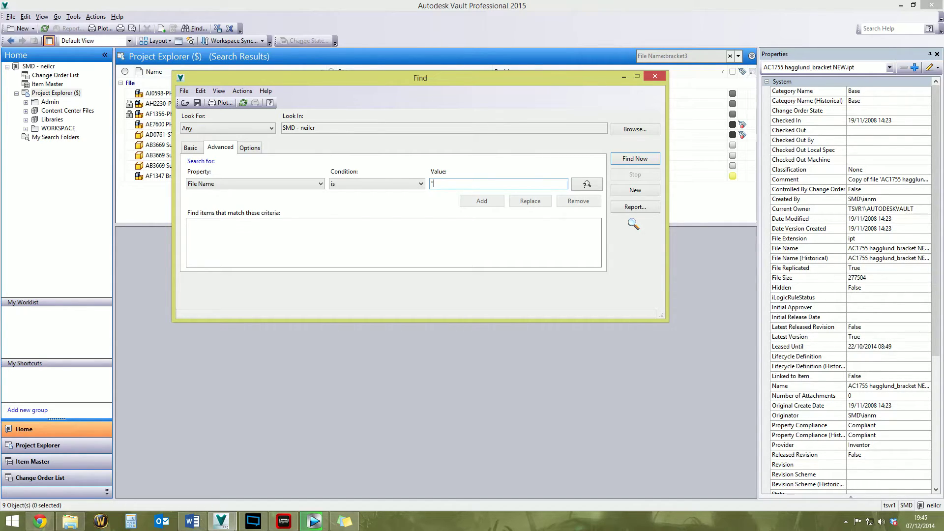
{"action": "type", "text": "*bracket3*"}
{"action": "left_click", "coordinate": [435, 183]}
{"action": "key", "text": "BackSpace"}
{"action": "left_click", "coordinate": [467, 185]}
{"action": "type", "text": "*"}
{"action": "left_click", "coordinate": [432, 184]}
{"action": "key", "text": "Home"}
{"action": "type", "text": "*"}
{"action": "left_click", "coordinate": [481, 201]}
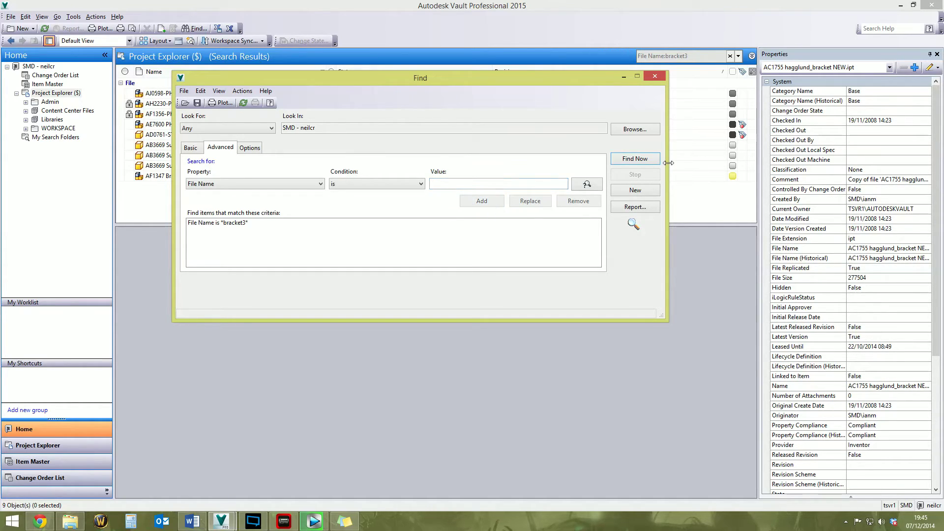
{"action": "left_click", "coordinate": [635, 159]}
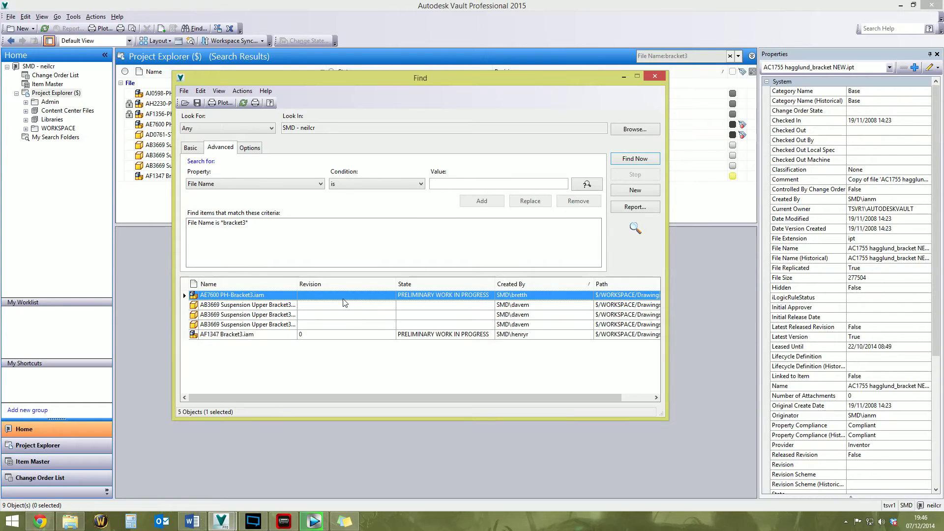
Widen the Name column to show the five results' full file names
{"action": "left_click_drag", "start_coordinate": [297, 284], "coordinate": [385, 284]}
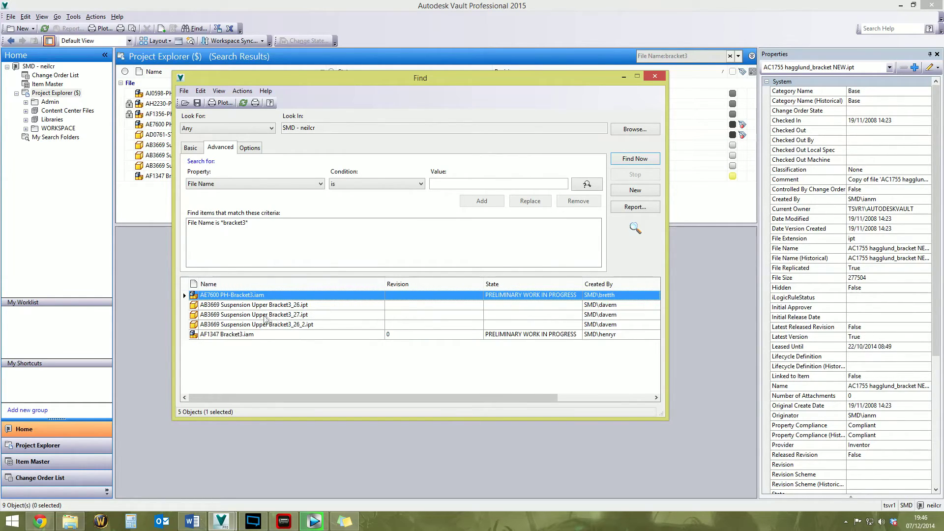
Close the Find window, returning to the nine bracket3 search results
{"action": "left_click", "coordinate": [654, 76]}
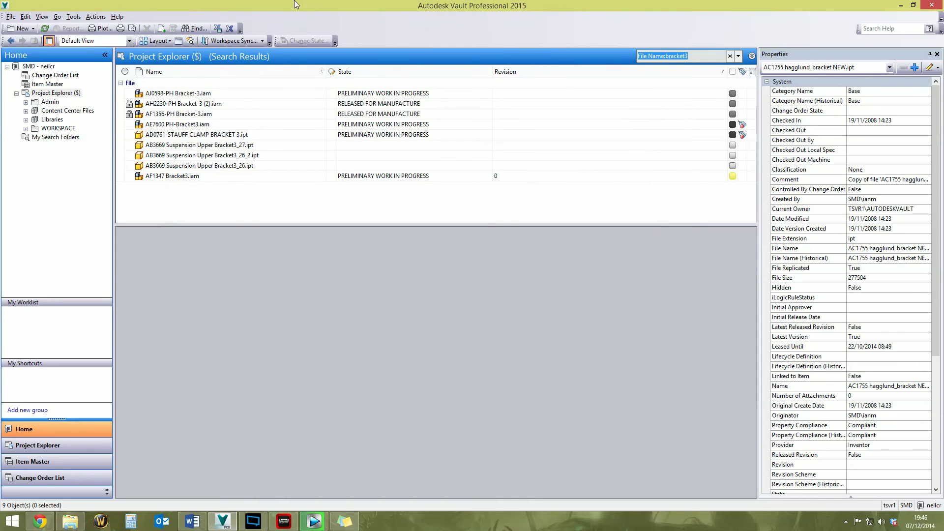